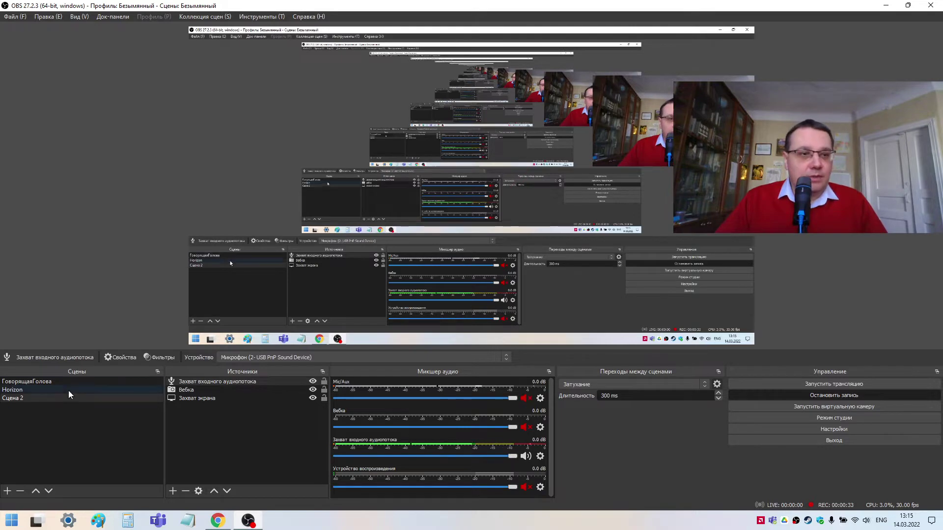
# Inspect the Захват экрана, Вебка and Захват входного аудиопотока sources of Сцена 2, nudging the webcam picture slightly upward.
pyautogui.click(706, 320)
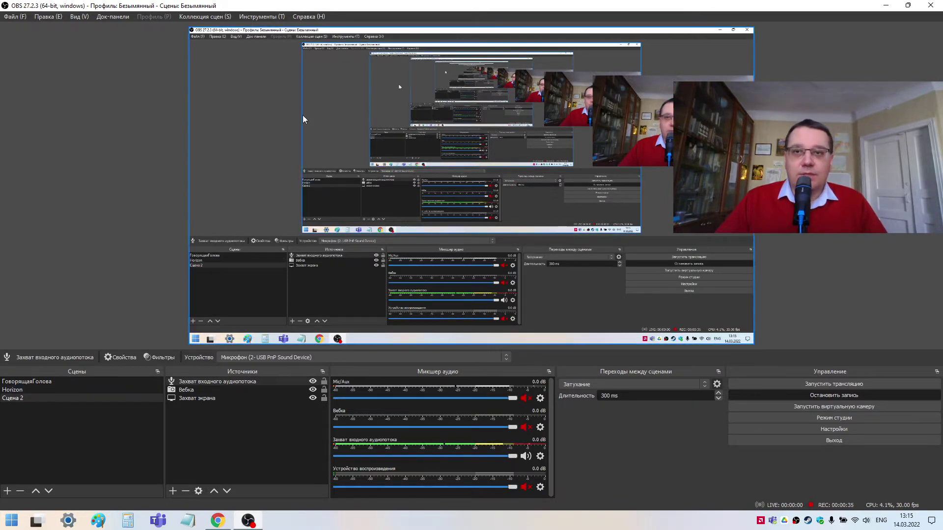
pyautogui.click(210, 399)
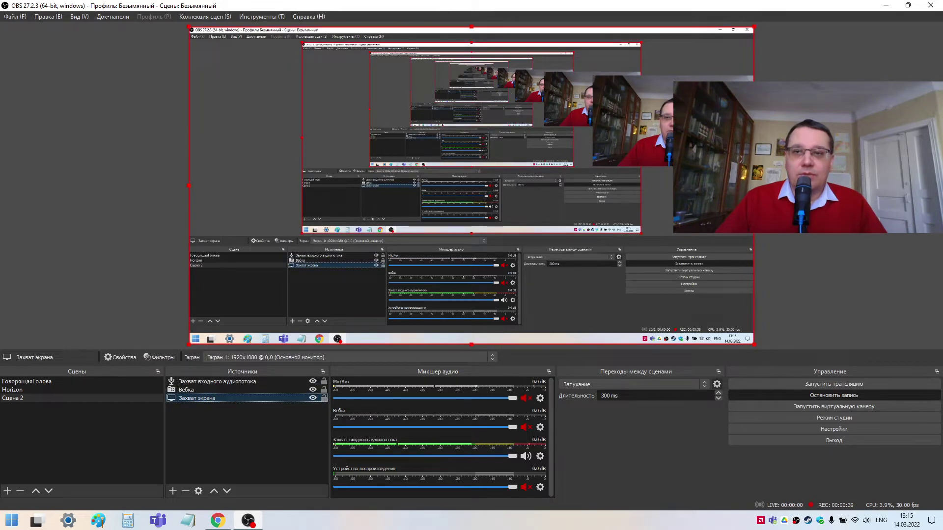
pyautogui.click(198, 391)
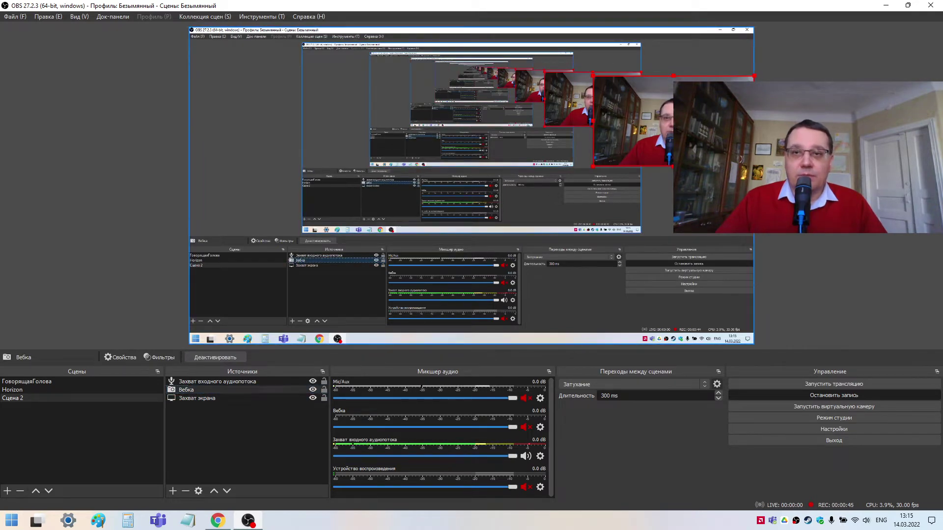
pyautogui.moveTo(740, 159)
pyautogui.mouseDown()
pyautogui.moveTo(741, 169)
pyautogui.moveTo(741, 146)
pyautogui.moveTo(740, 157)
pyautogui.moveTo(290, 201)
pyautogui.moveTo(740, 157)
pyautogui.mouseUp()
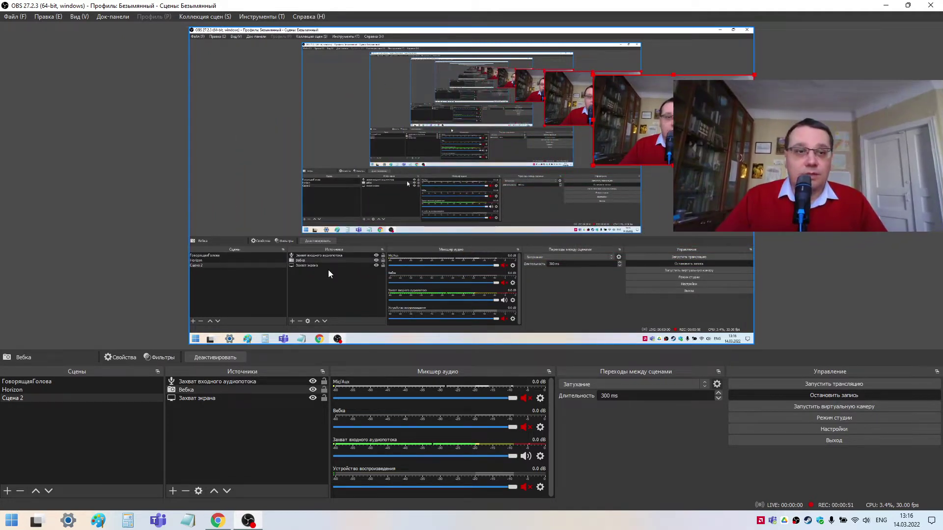
pyautogui.click(214, 382)
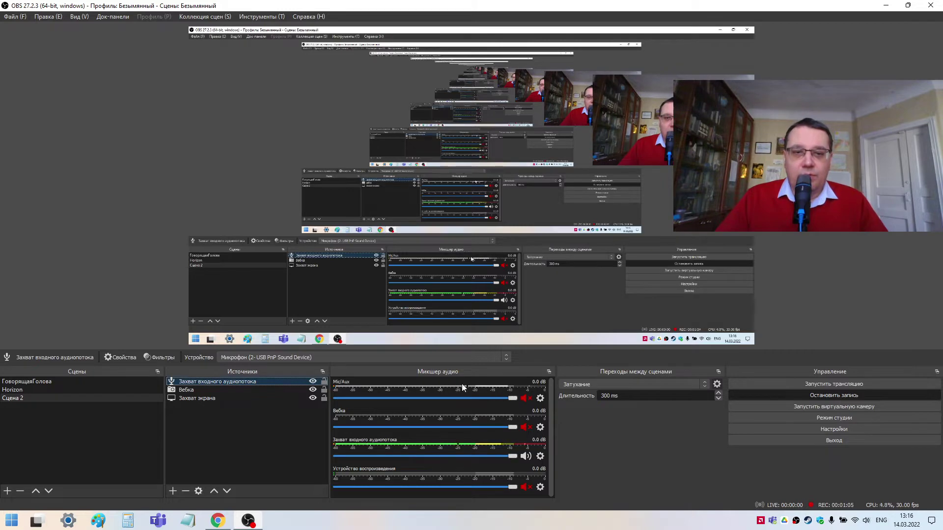
pyautogui.click(431, 393)
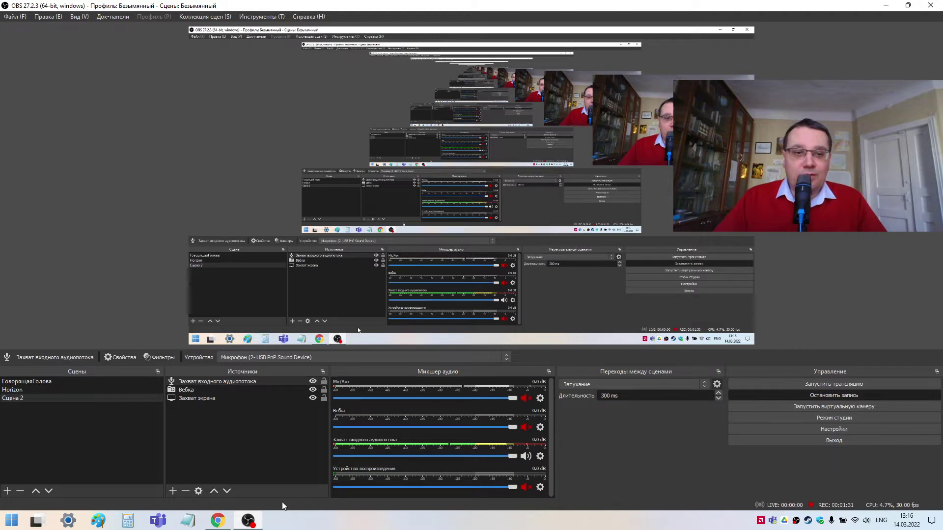
# Switch to Chrome, open your own YouTube channel page, and go live from there to reach the live streaming page.
pyautogui.click(227, 521)
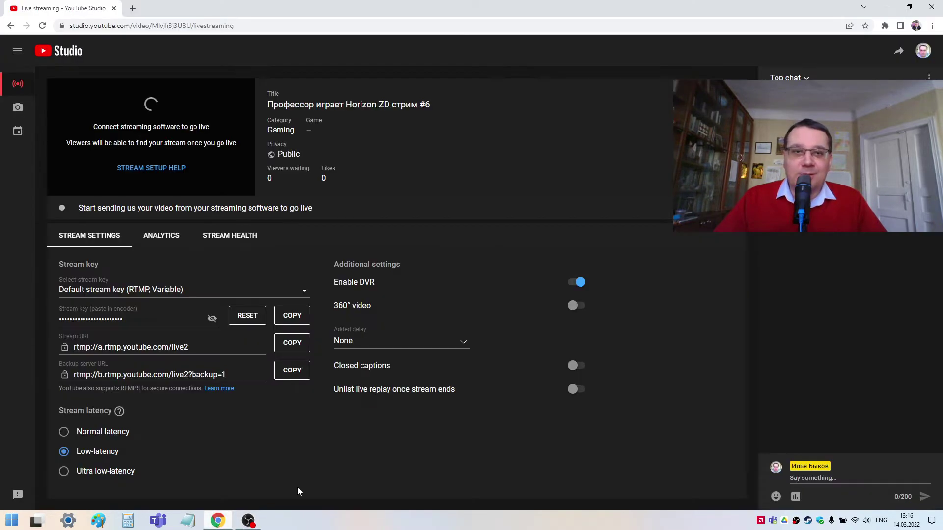
pyautogui.click(925, 53)
pyautogui.click(810, 108)
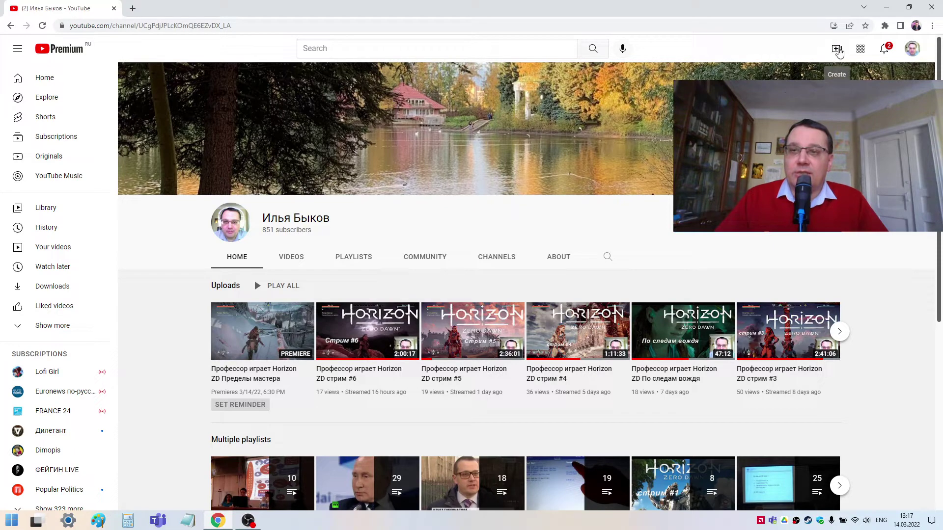
pyautogui.click(836, 49)
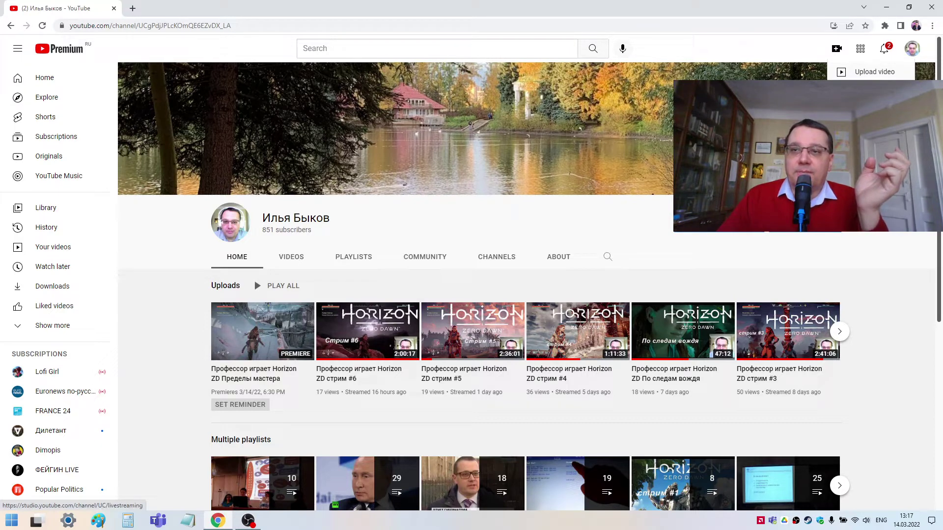
pyautogui.click(869, 91)
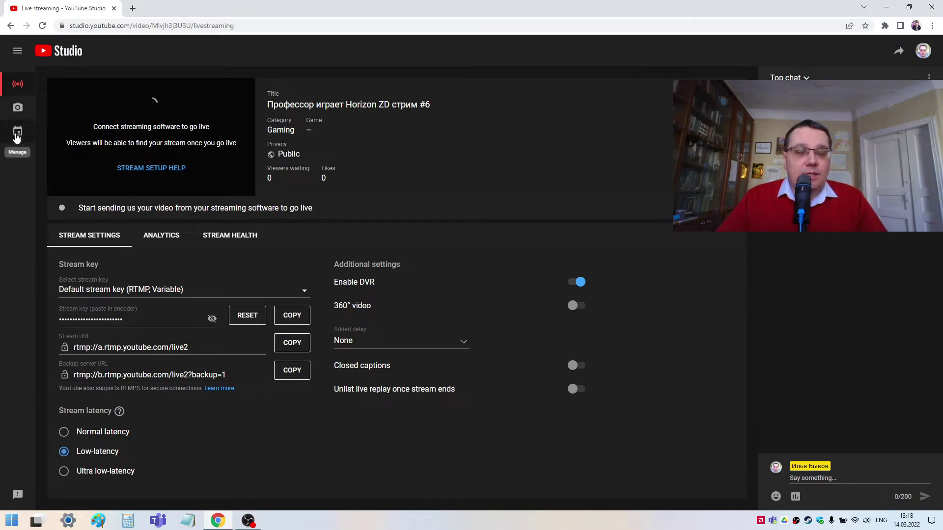
# Check the scheduled streams in YouTube Studio, then return to the stream settings and copy the stream key.
pyautogui.click(17, 135)
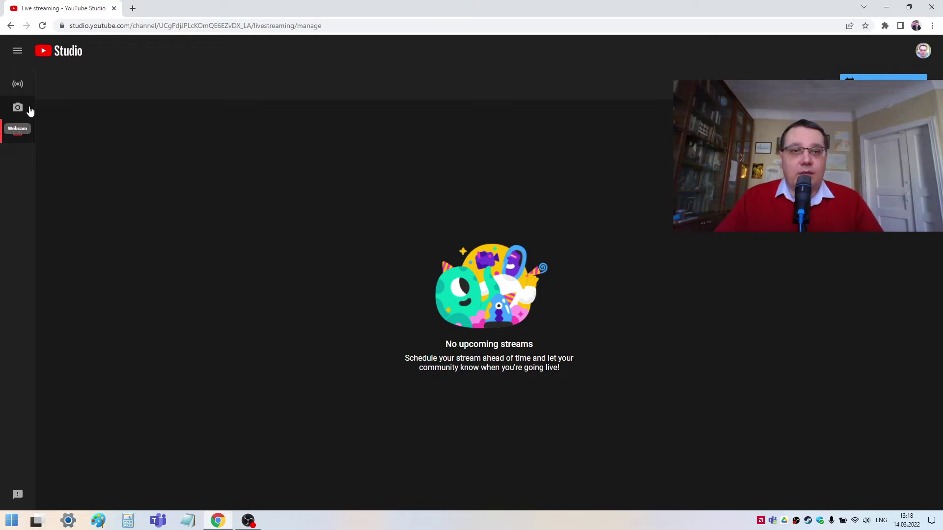
pyautogui.click(13, 89)
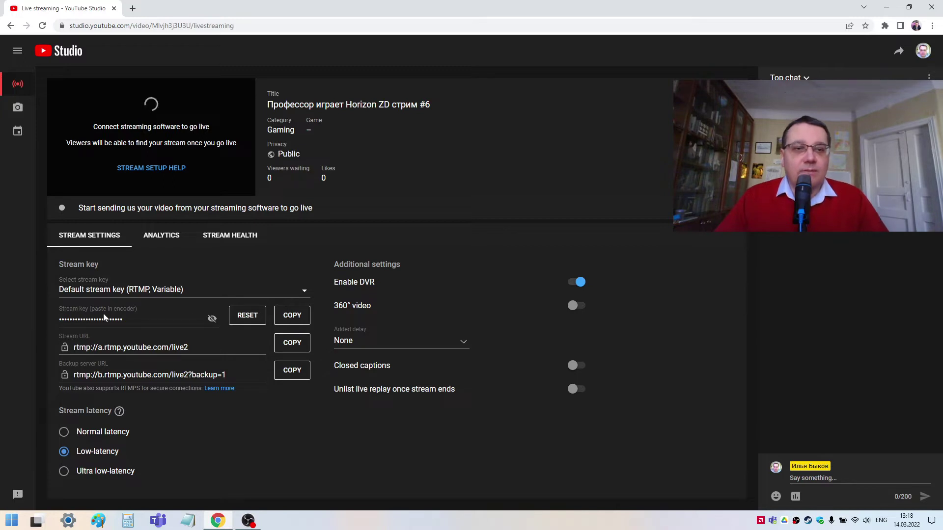
pyautogui.click(293, 315)
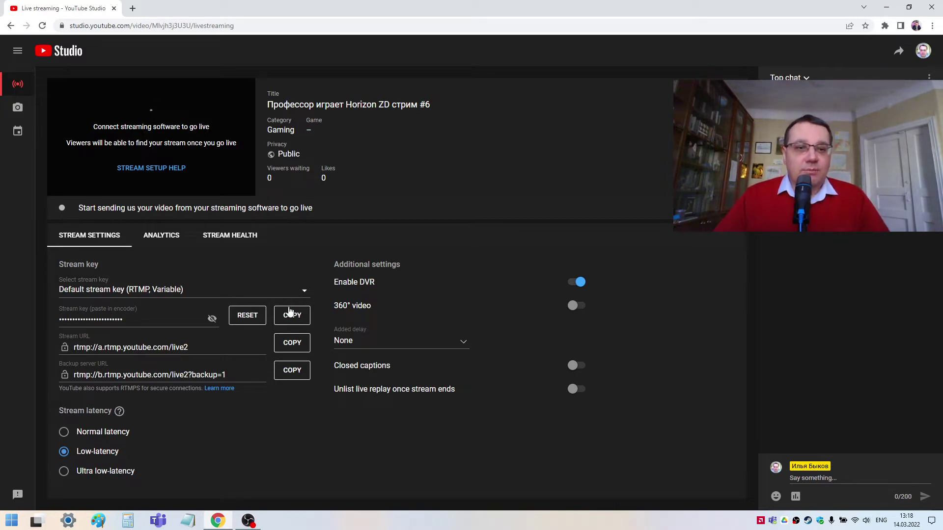
# Switch to OBS and review the Трансляция settings for the YouTube - RTMPS service, closing them without saving.
pyautogui.click(248, 522)
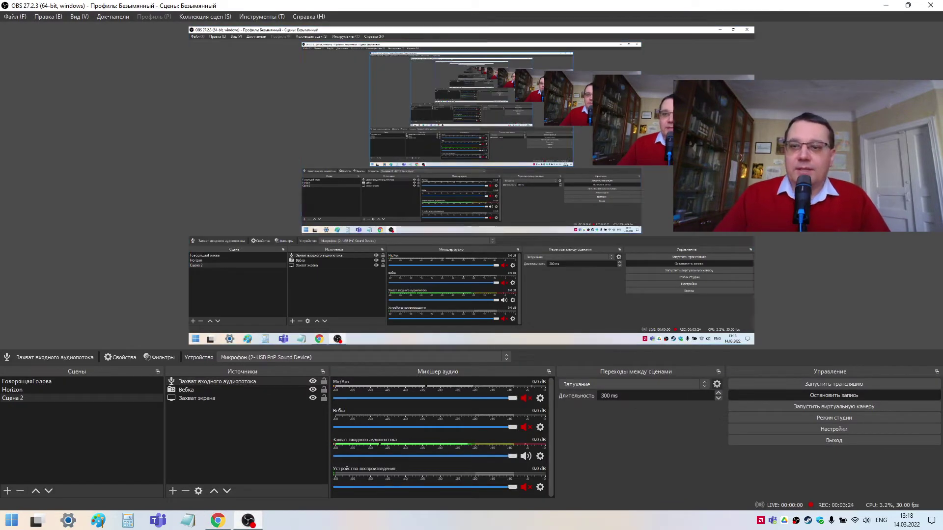
pyautogui.click(838, 428)
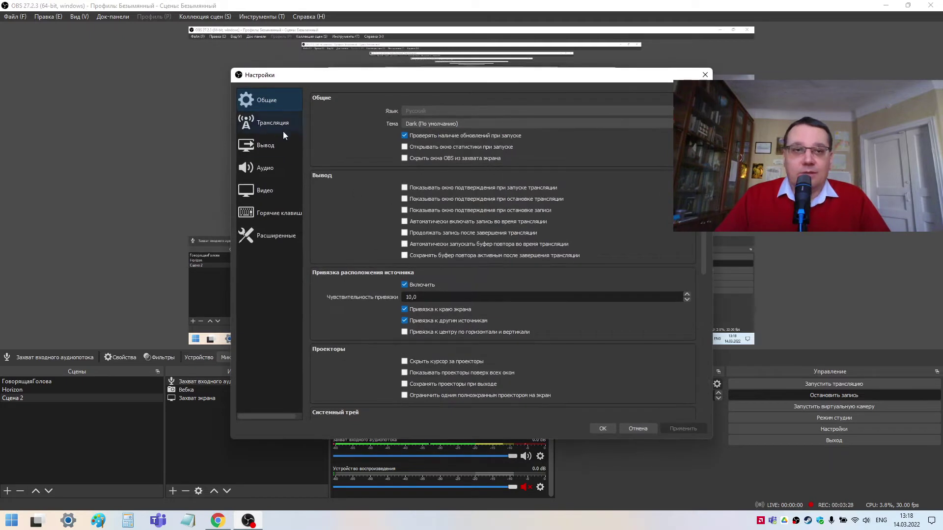
pyautogui.click(269, 125)
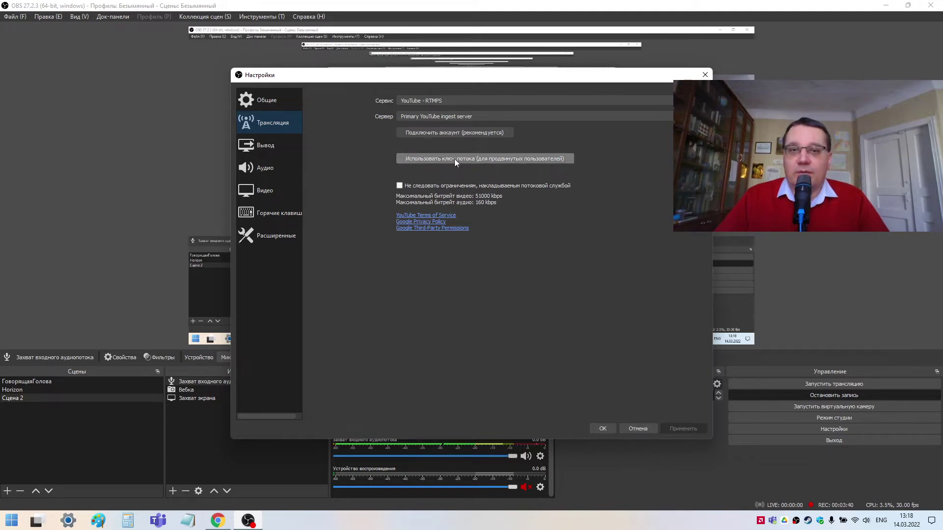
pyautogui.click(635, 429)
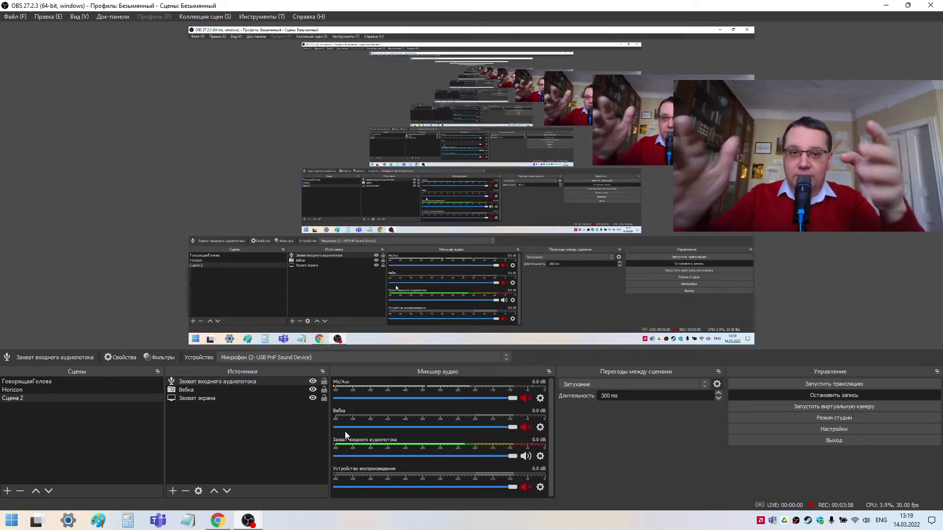
pyautogui.click(221, 525)
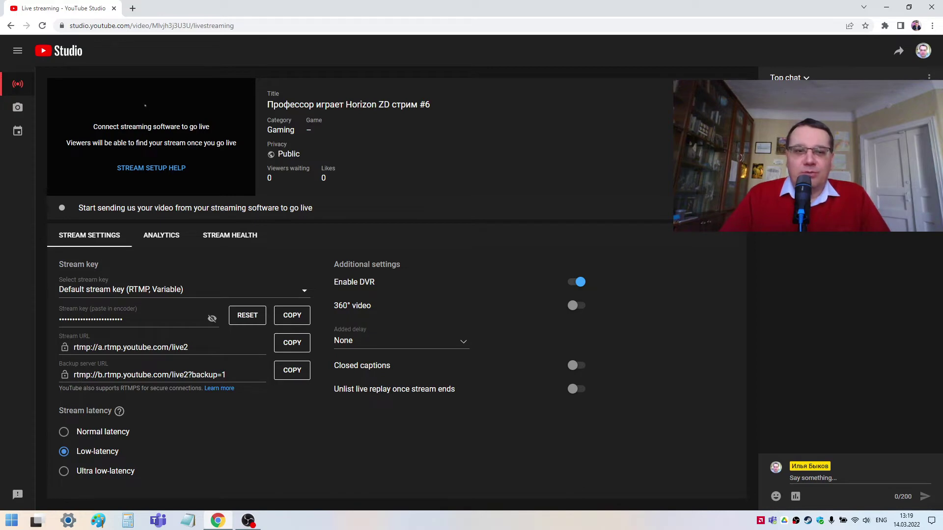
pyautogui.click(248, 520)
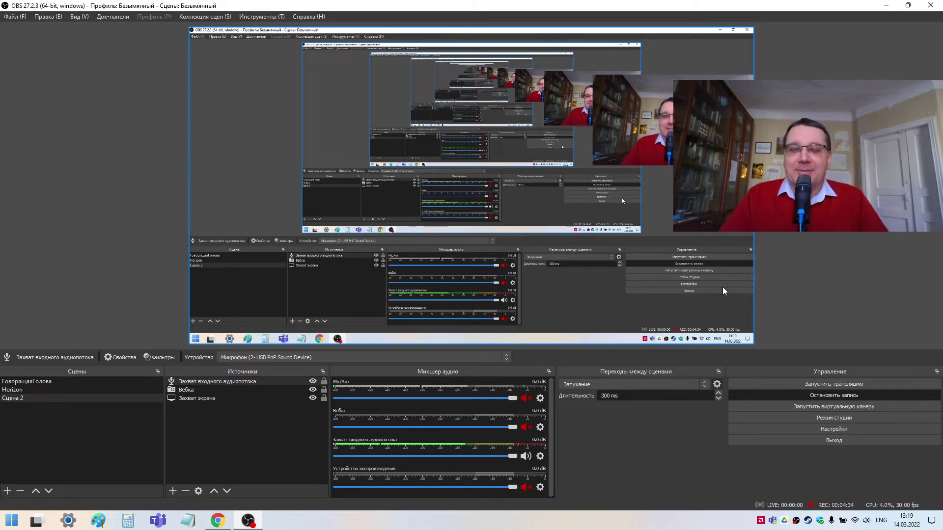
pyautogui.click(218, 520)
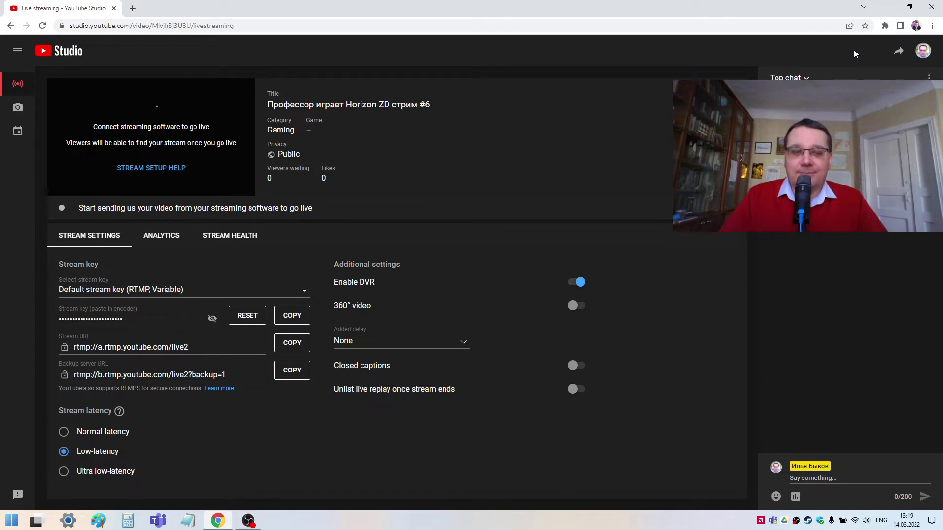
pyautogui.click(248, 520)
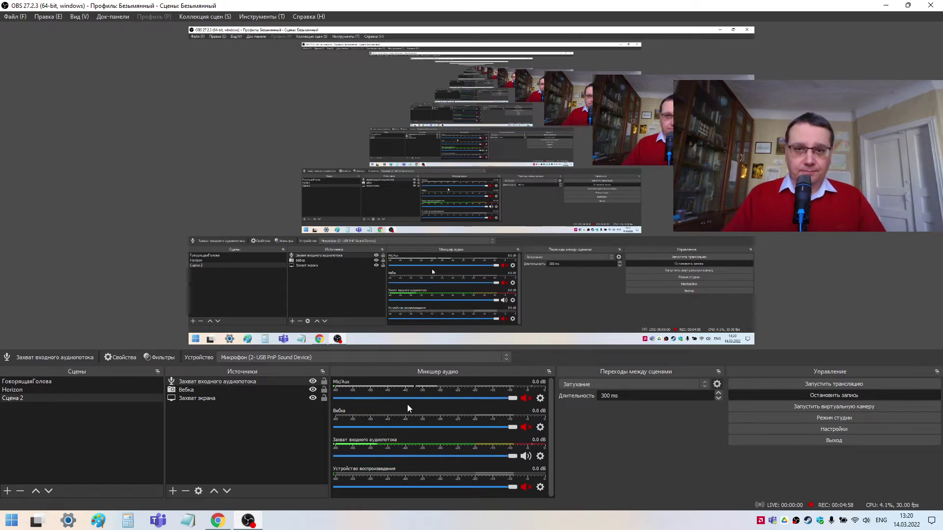
# Switch to Chrome and open your YouTube channel page to look over the uploaded Horizon streams.
pyautogui.click(218, 521)
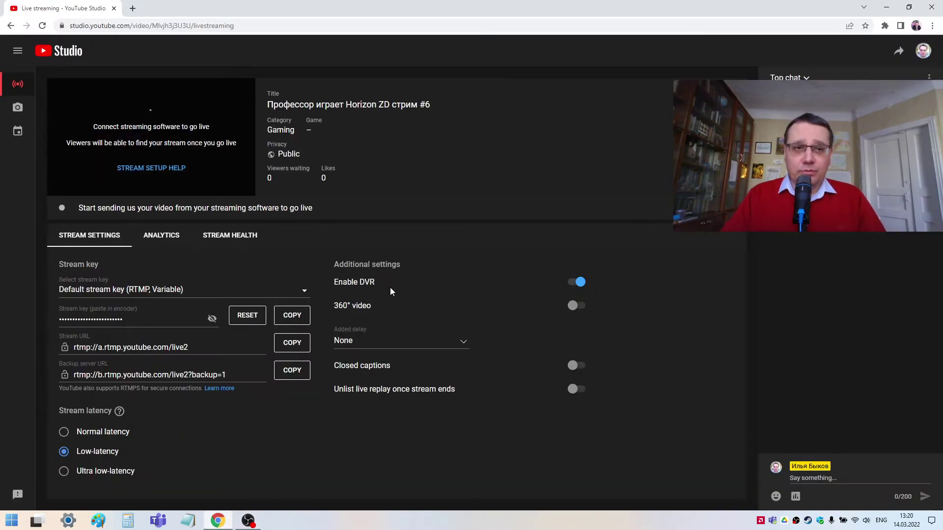
pyautogui.click(924, 51)
pyautogui.click(835, 106)
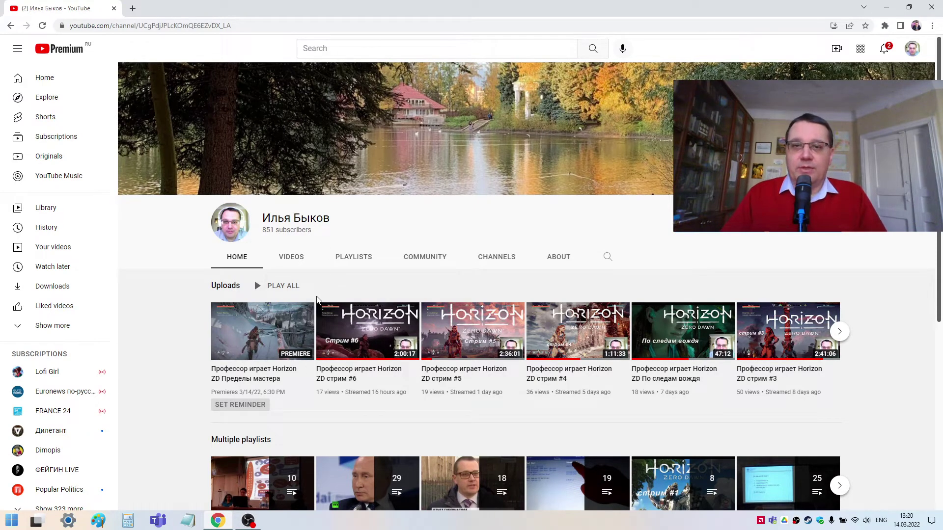
pyautogui.moveTo(373, 310)
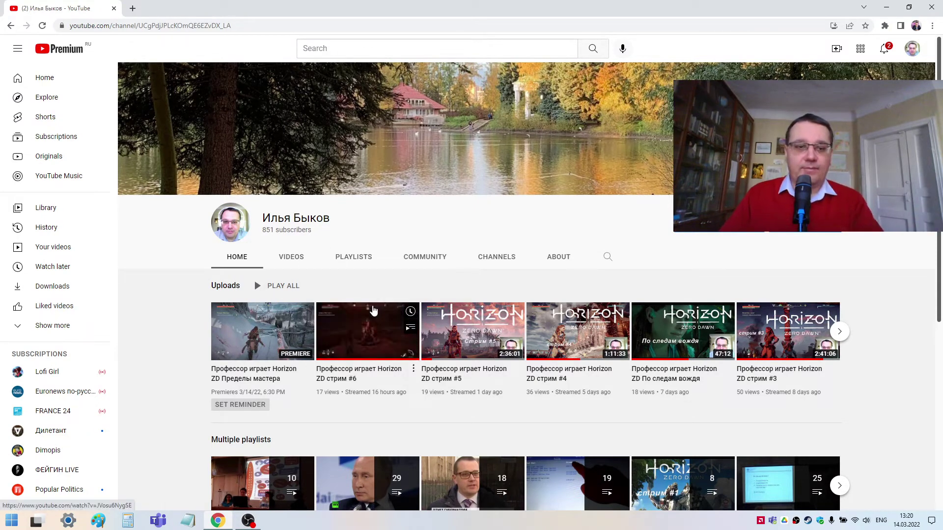
pyautogui.moveTo(523, 320)
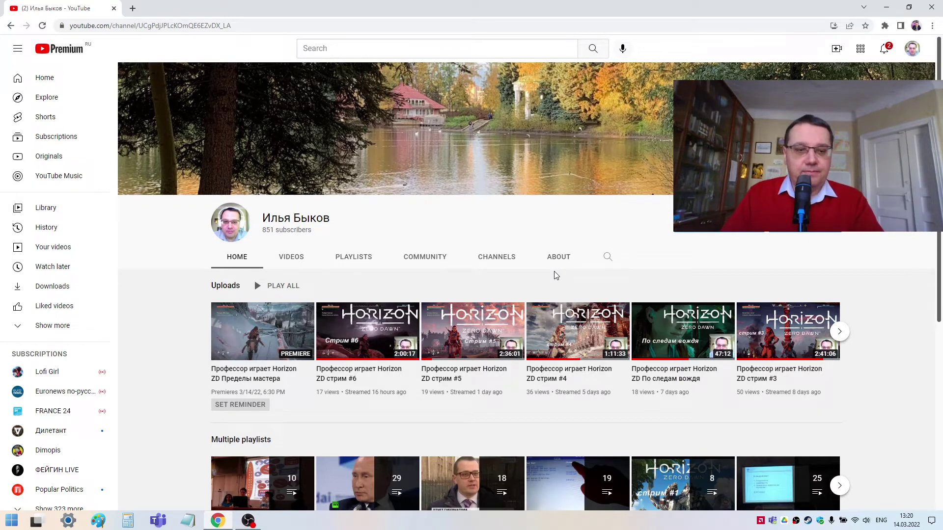
# Switch to OBS and view the source types that can be added to Сцена 2, without adding one.
pyautogui.hotkey('alt', 'Tab')
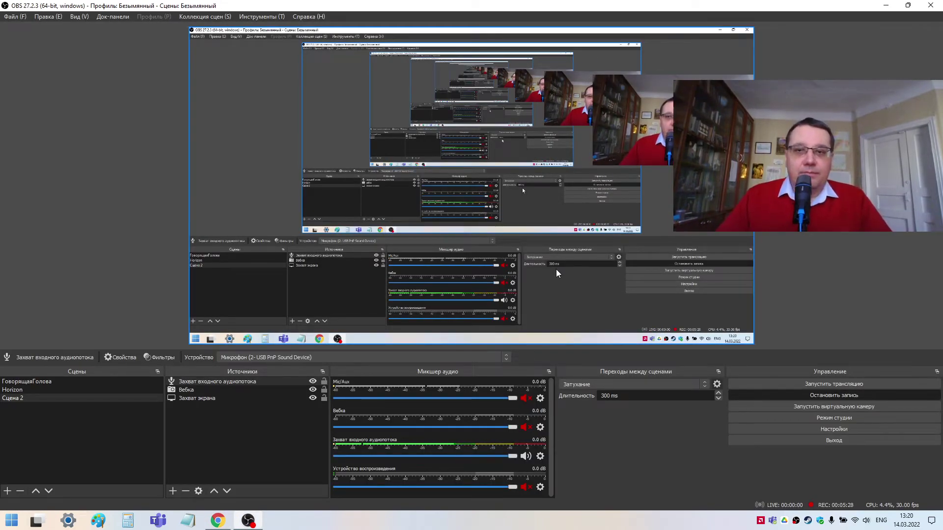
pyautogui.click(5, 389)
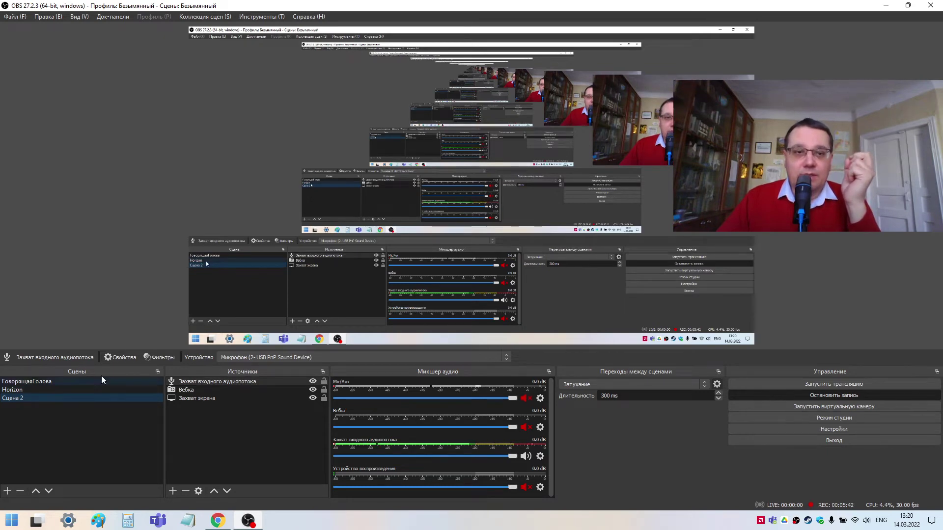
pyautogui.click(220, 399)
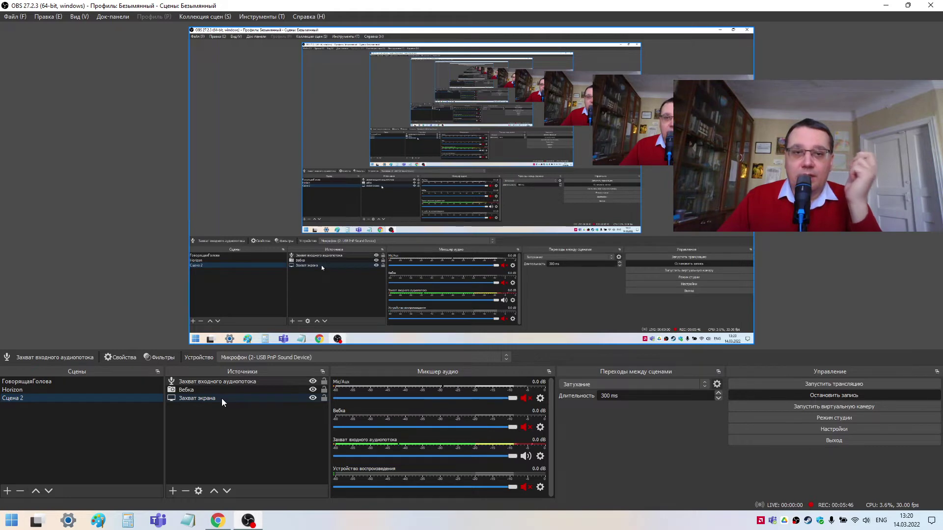
pyautogui.click(206, 432)
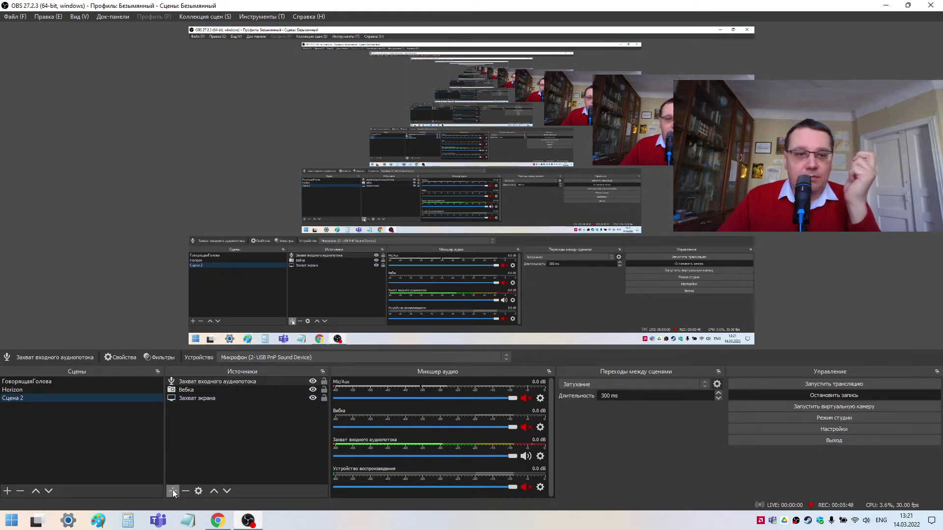
pyautogui.click(172, 490)
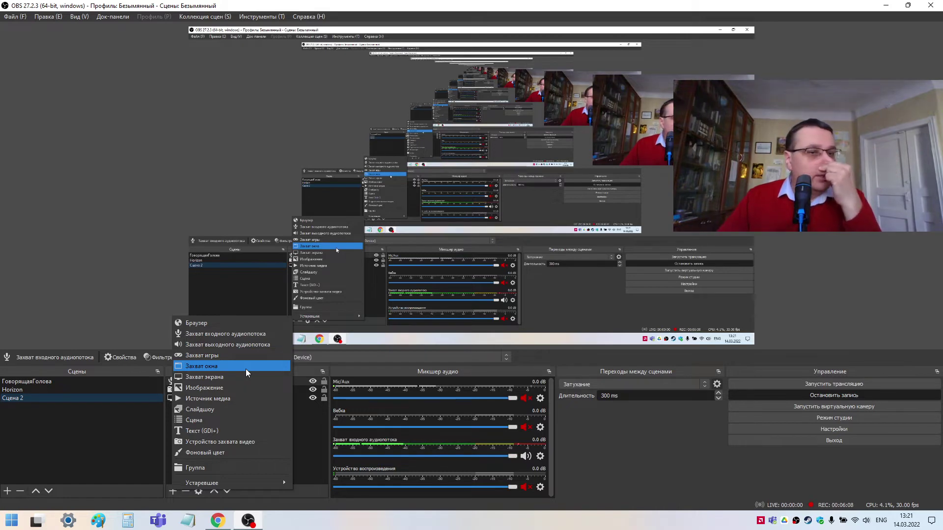
pyautogui.click(569, 359)
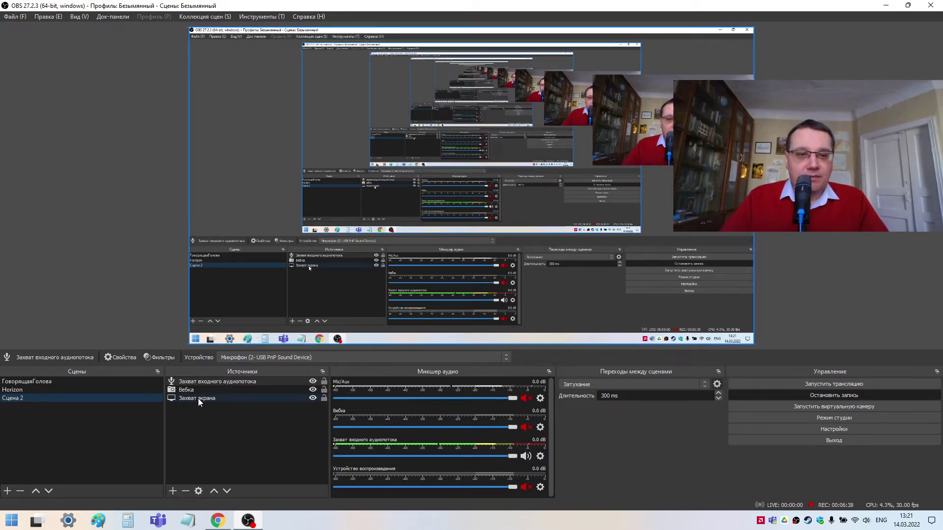
# Examine the Захват входного аудиопотока source with its mixer level, and view the available source types again without adding one.
pyautogui.click(196, 384)
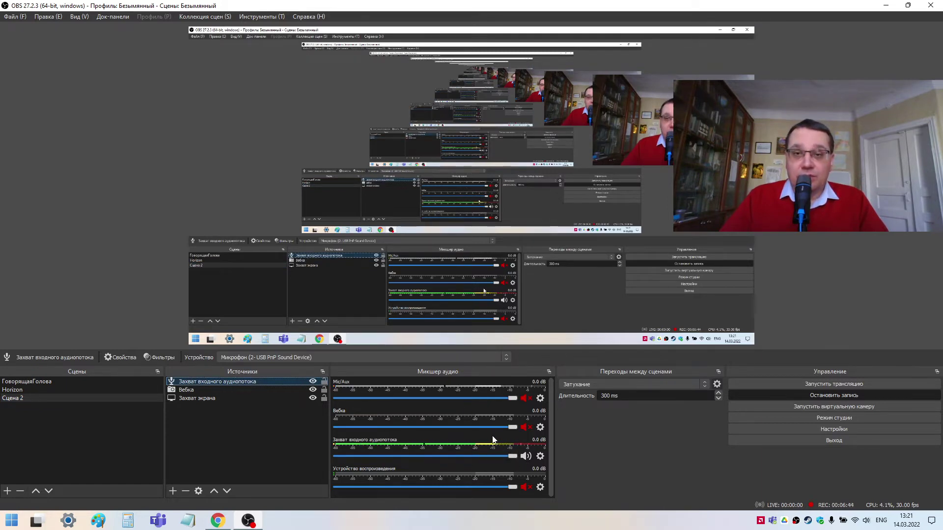
pyautogui.click(512, 456)
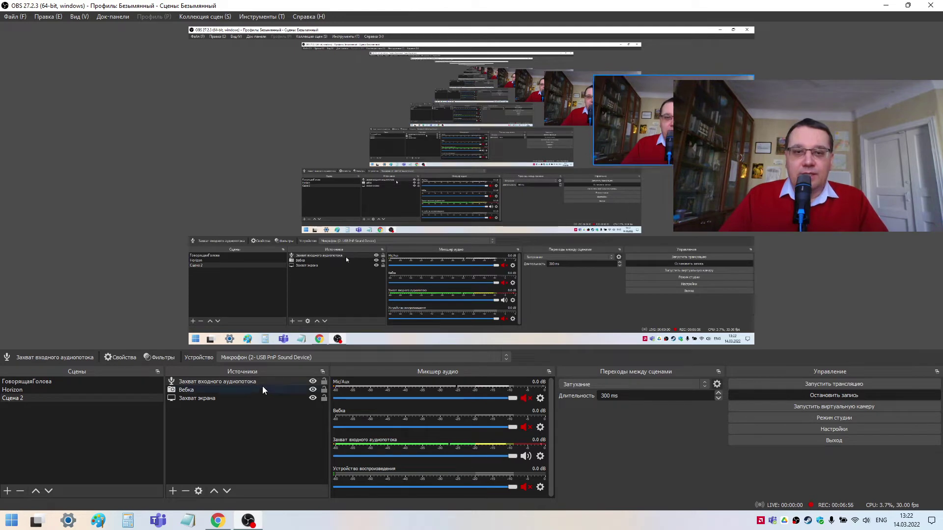
pyautogui.click(172, 491)
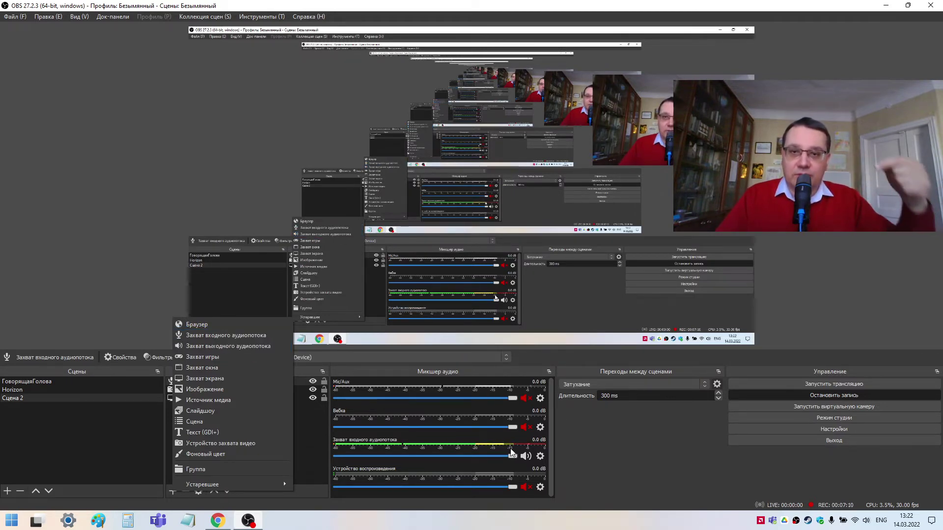
pyautogui.click(561, 358)
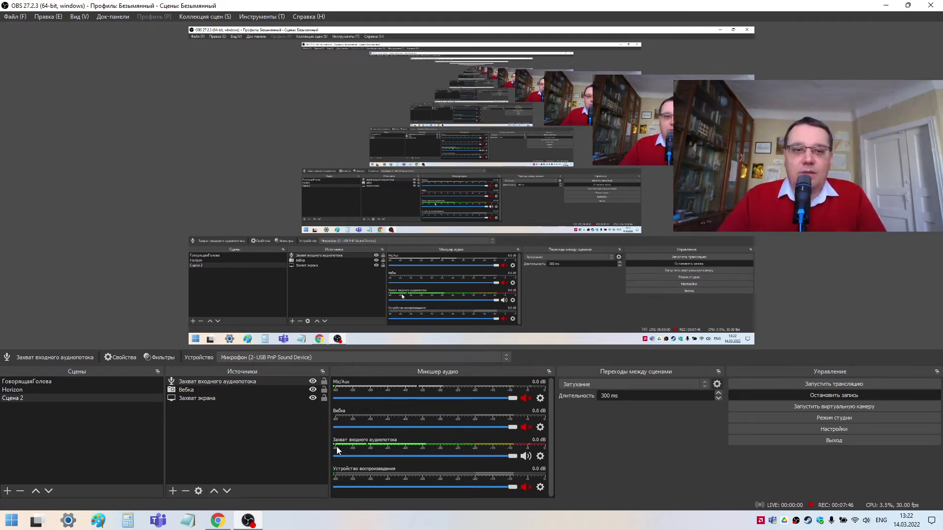
# View the available source types without adding one, and return the Захват входного аудиопотока mixer volume to 0.0 dB.
pyautogui.click(171, 490)
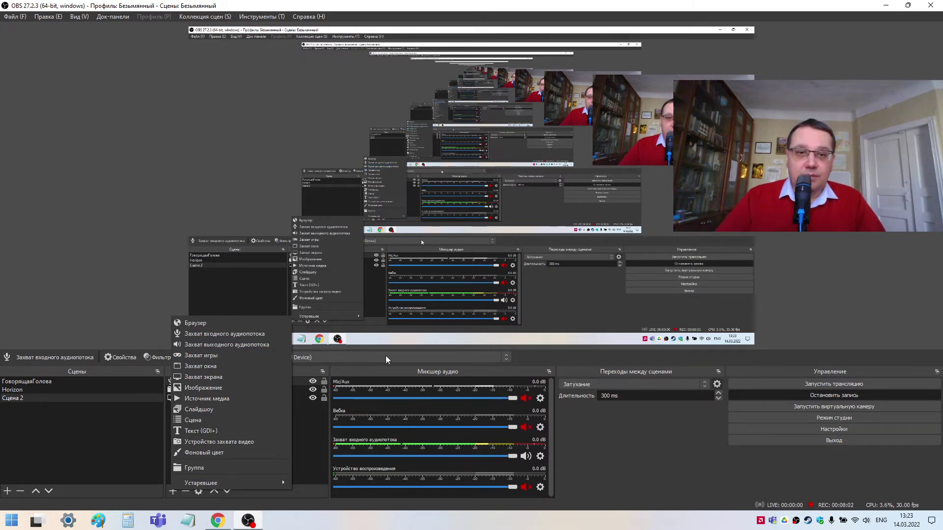
pyautogui.click(558, 352)
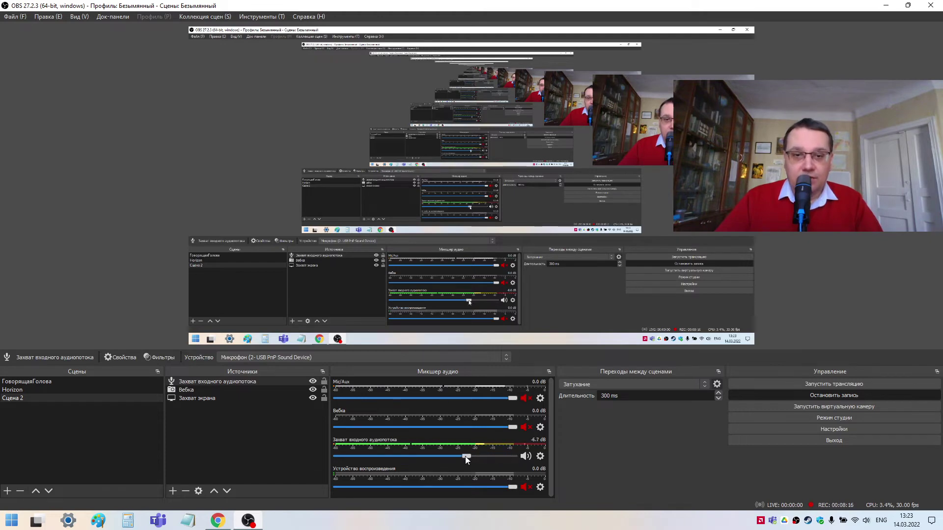
pyautogui.moveTo(465, 456); pyautogui.dragTo(513, 456)
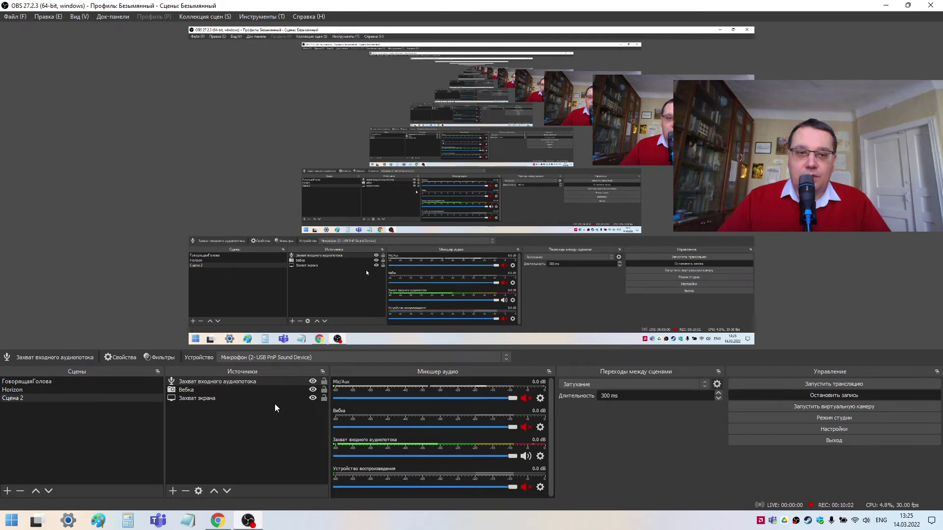
# Review the Шумоподавление filter and its RNNoise method on the Захват входного аудиопотока source, closing the filters without changes.
pyautogui.click(207, 381)
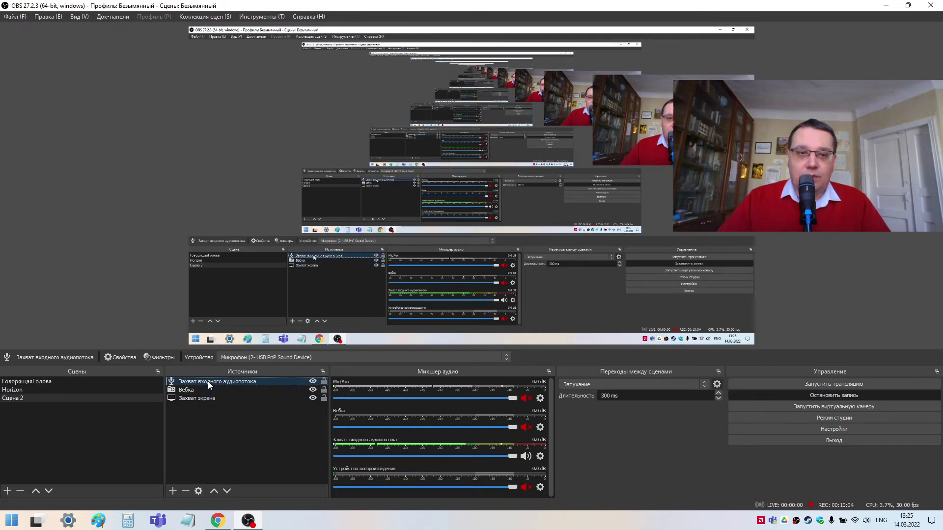
pyautogui.rightClick(208, 381)
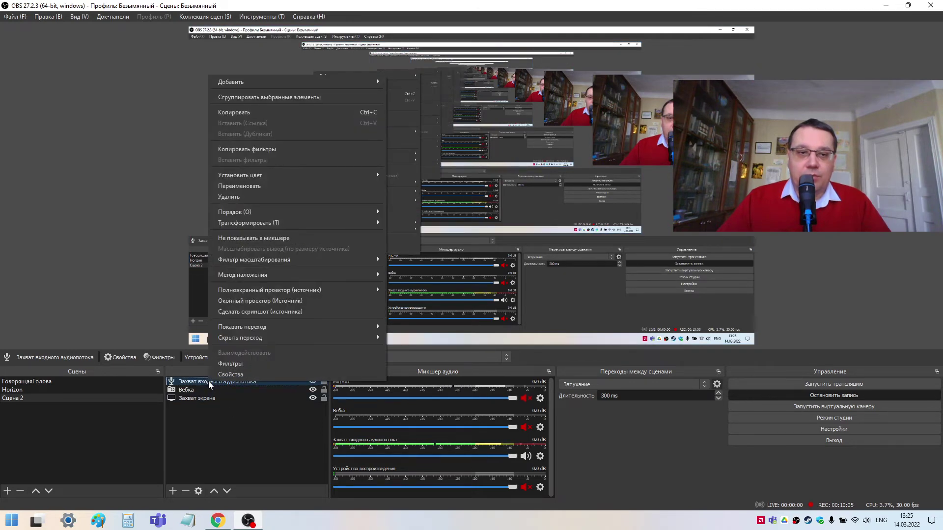
pyautogui.click(255, 362)
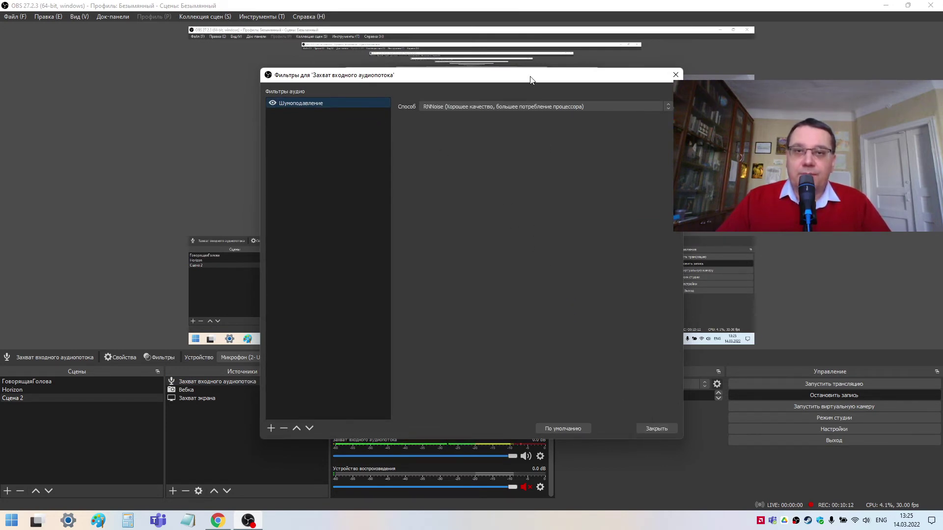
pyautogui.moveTo(530, 79); pyautogui.dragTo(392, 81)
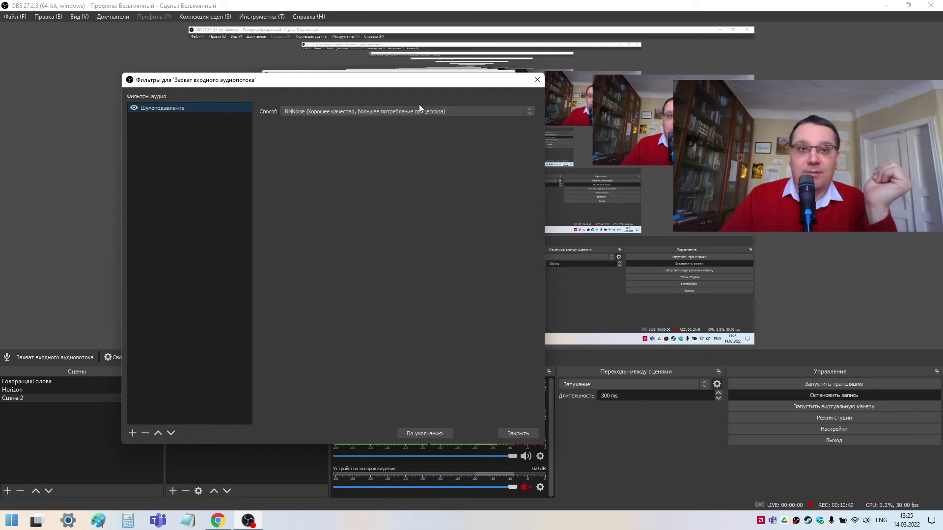
pyautogui.click(537, 81)
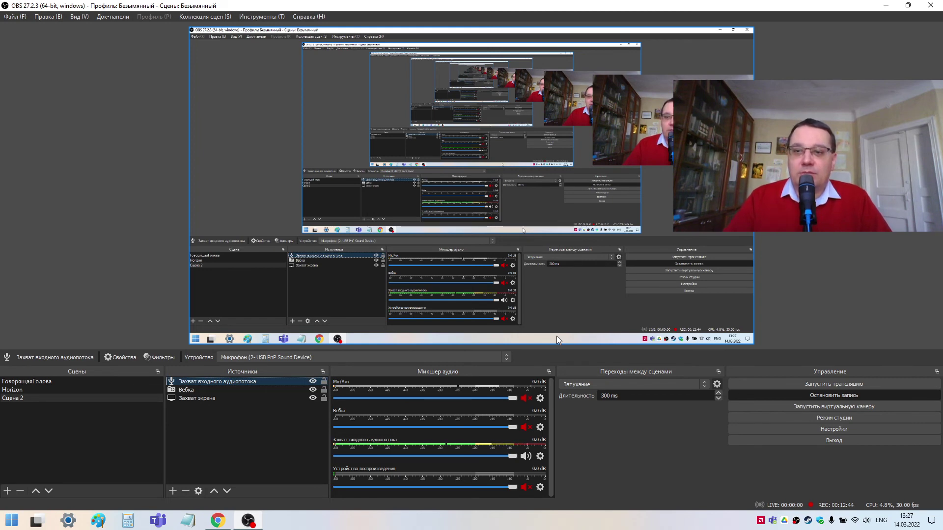
# Review the Трансляция settings for the YouTube - RTMPS service and its account and stream key connection options, cancelling without changes.
pyautogui.click(834, 430)
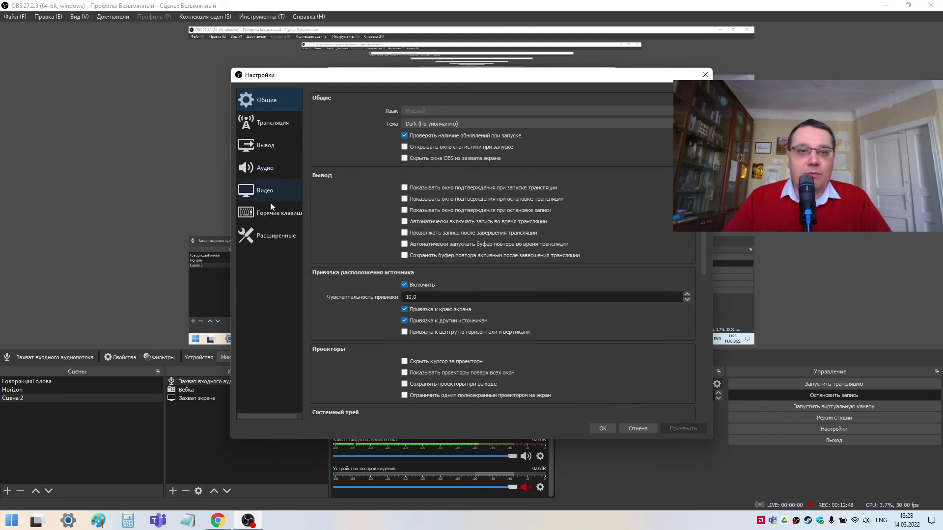
pyautogui.click(267, 125)
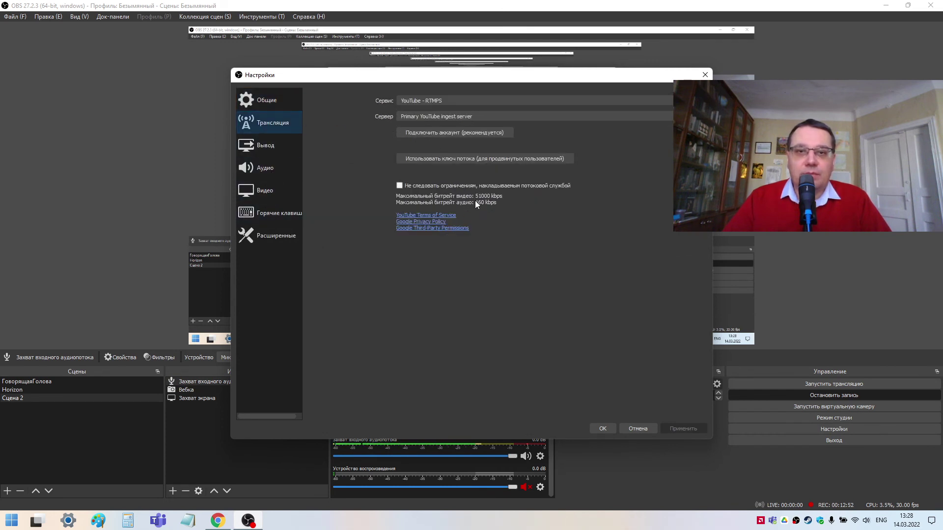
pyautogui.click(635, 428)
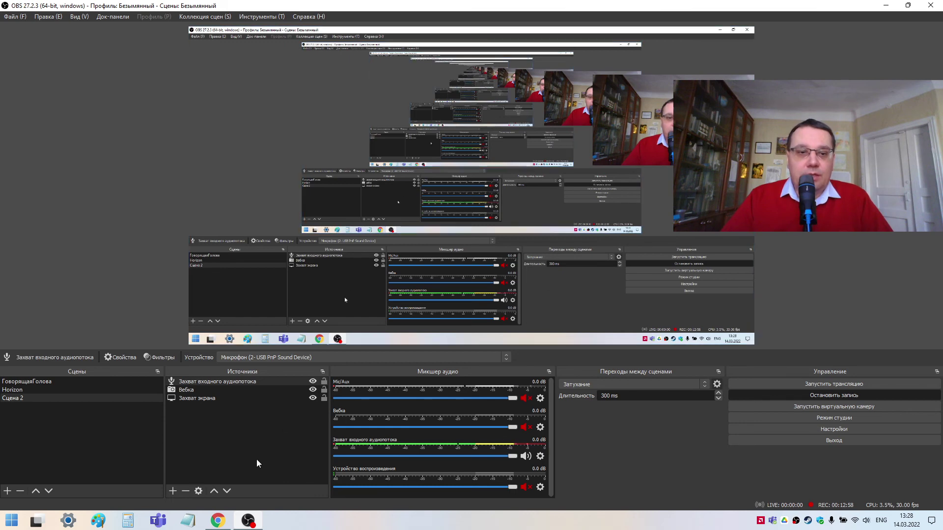
# Switch to Chrome and go live from the YouTube channel page to open the YouTube Studio live streaming dashboard.
pyautogui.moveTo(218, 522)
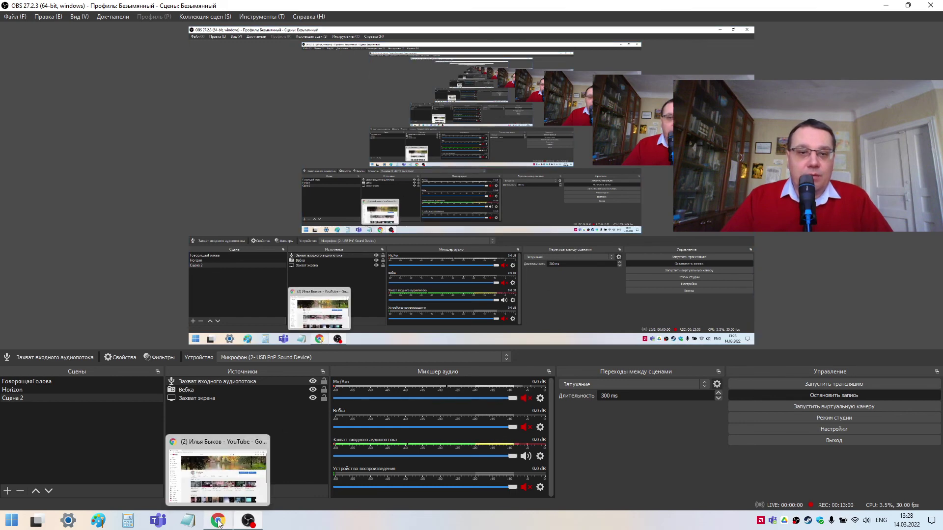
pyautogui.click(218, 521)
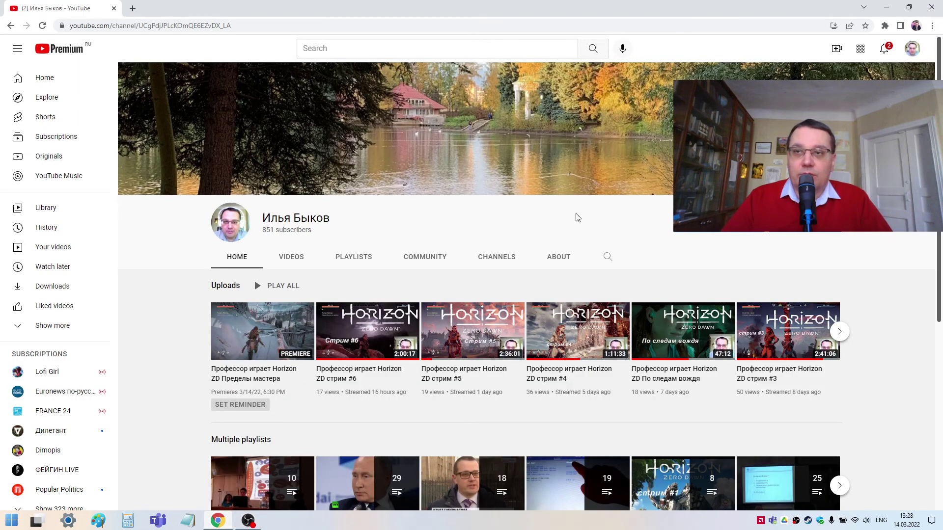
pyautogui.click(836, 52)
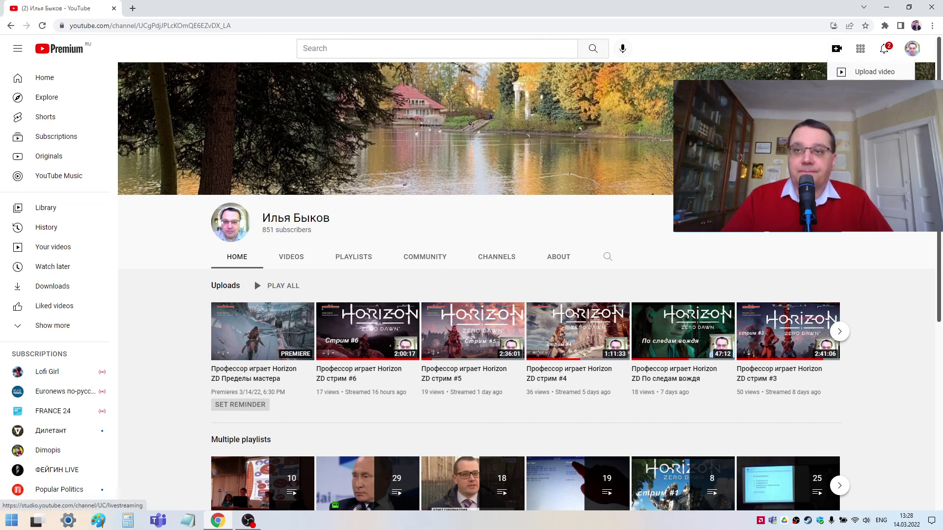
pyautogui.click(864, 91)
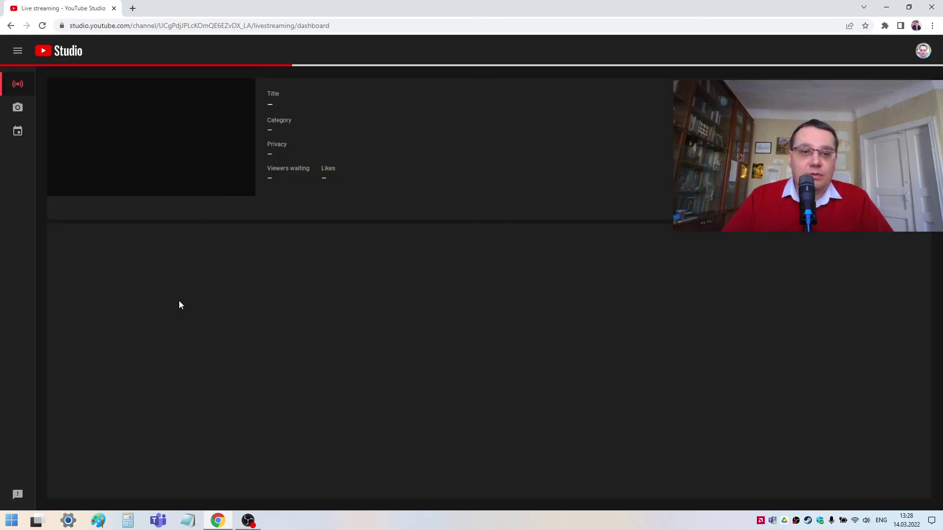
# Switch to OBS and look over the Вебка, Захват экрана and Захват входного аудиопотока sources of Сцена 2.
pyautogui.click(248, 521)
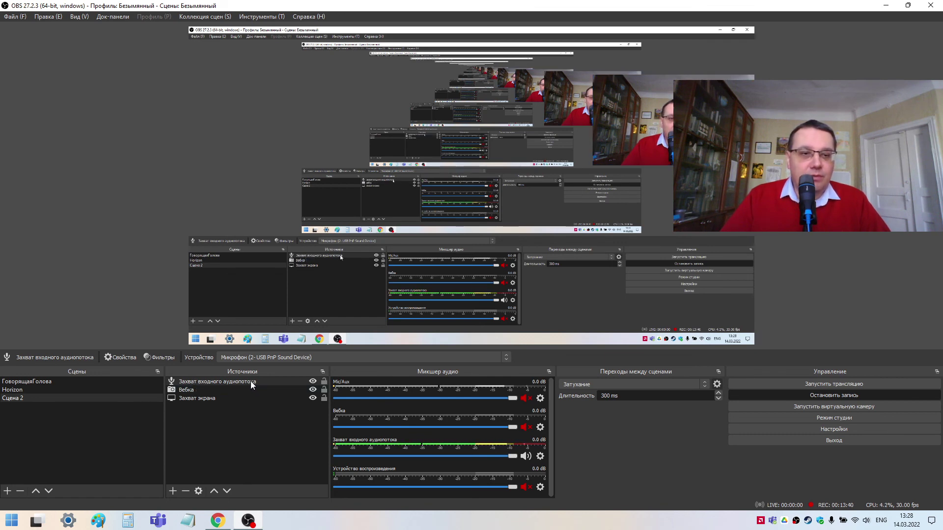
pyautogui.click(199, 389)
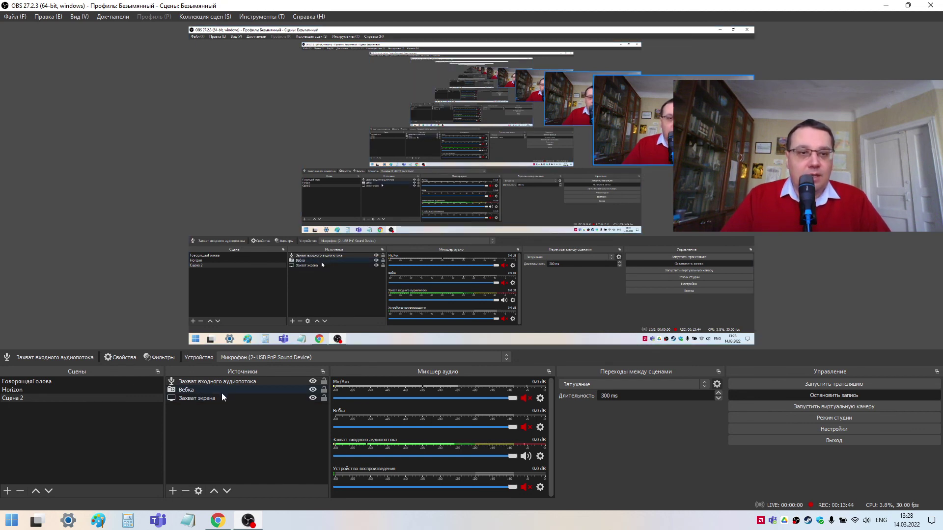
pyautogui.click(203, 399)
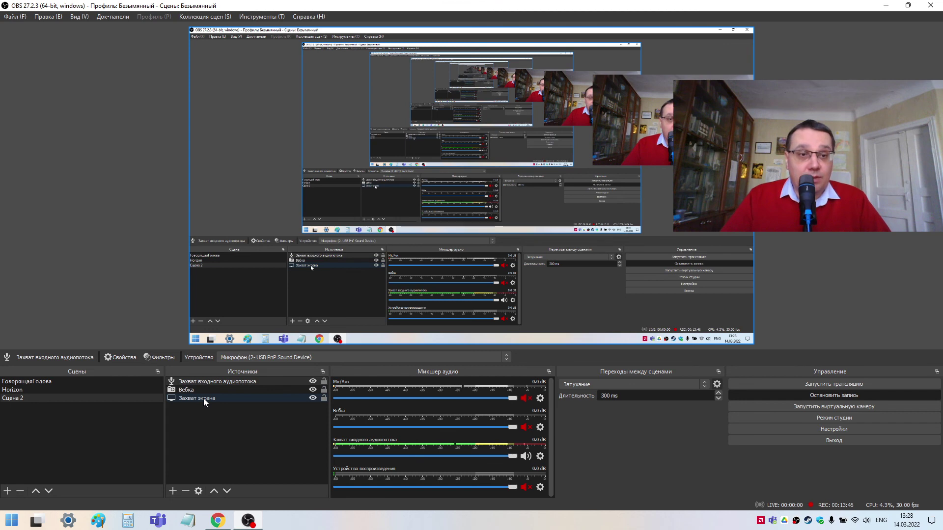
pyautogui.click(237, 391)
pyautogui.click(237, 381)
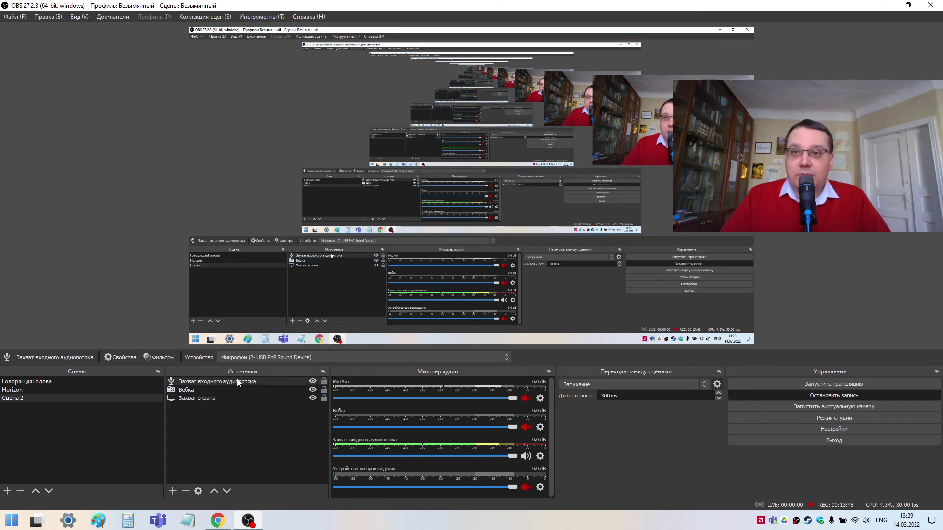